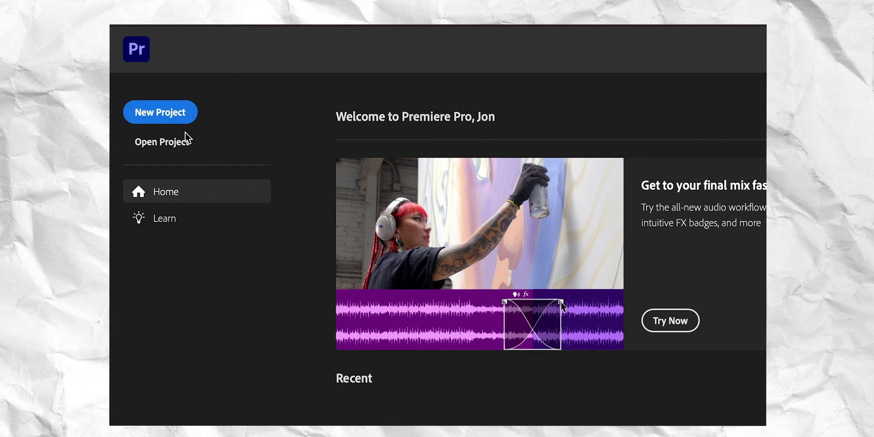
- Start a new empty project and name it 'reel'
{"action": "left_click", "coordinate": [165, 129]}
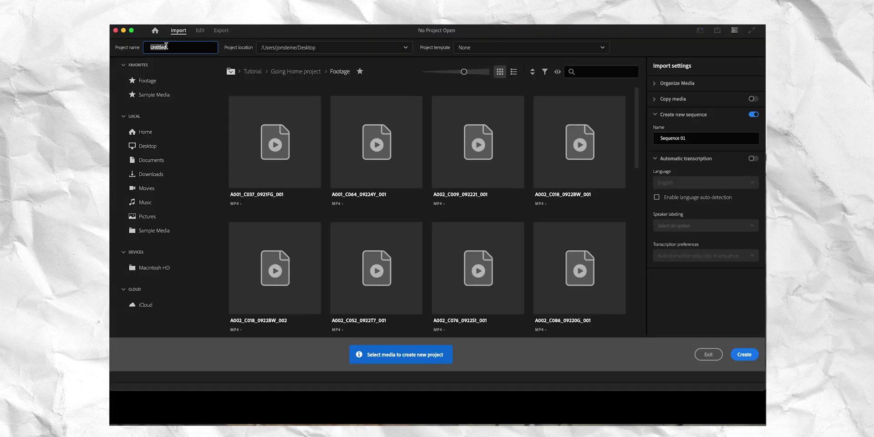
{"action": "type", "text": "Re"}
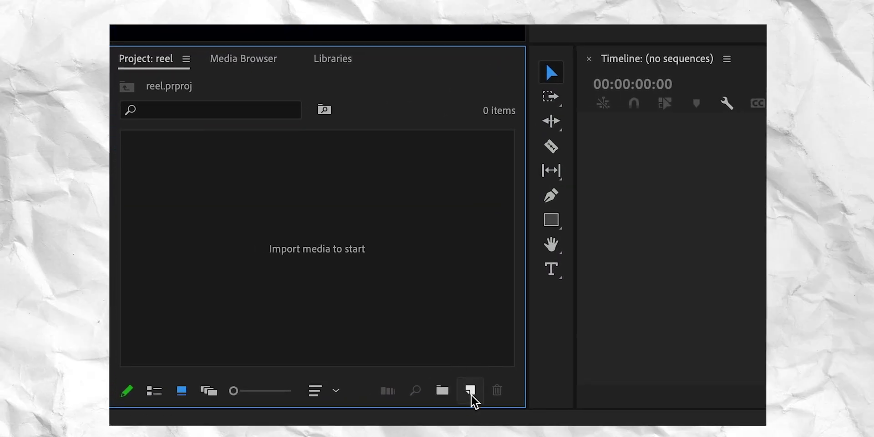
- Create a 2160 x 3840, 25 fps sequence from the IG REELS preset without saving a preset
{"action": "left_click", "coordinate": [471, 389]}
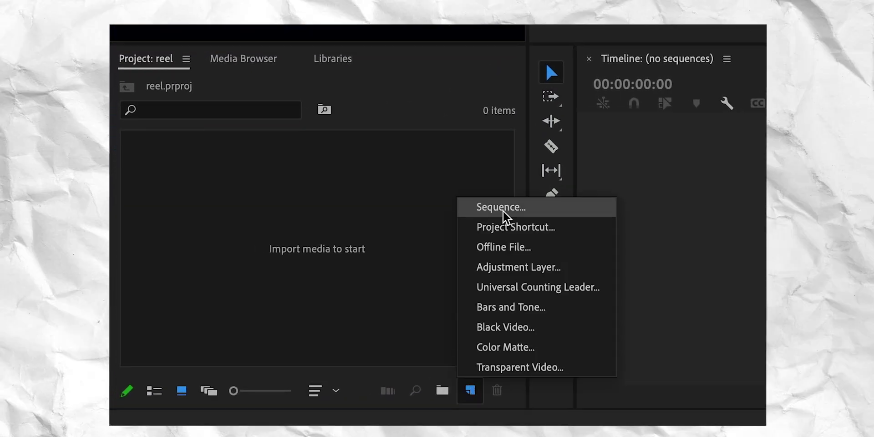
{"action": "left_click", "coordinate": [503, 207]}
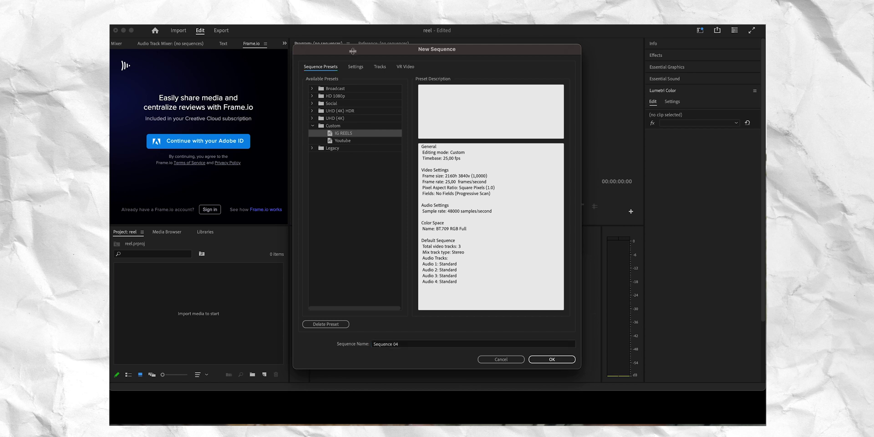
{"action": "left_click", "coordinate": [352, 67]}
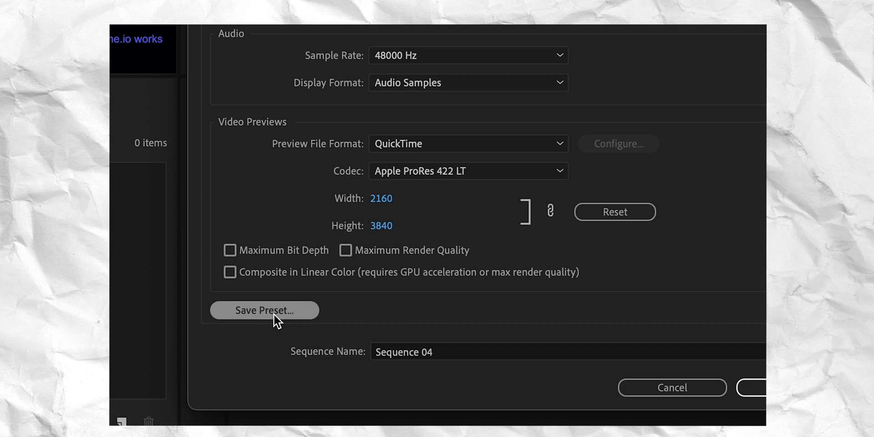
{"action": "left_click", "coordinate": [255, 311]}
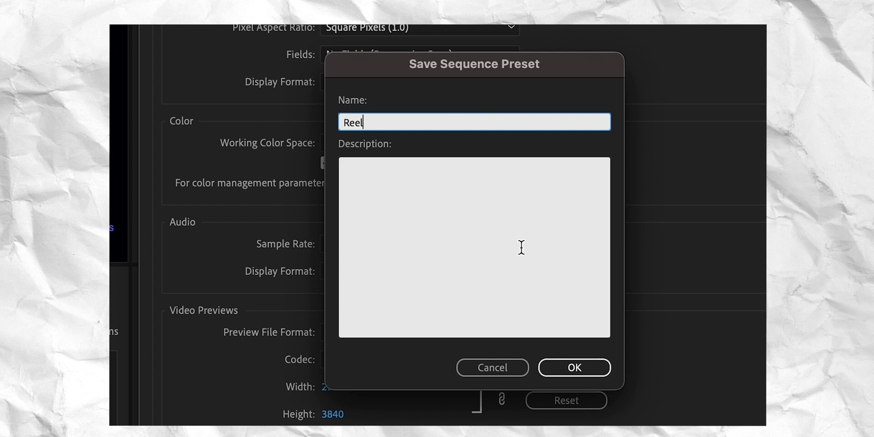
{"action": "left_click", "coordinate": [491, 367]}
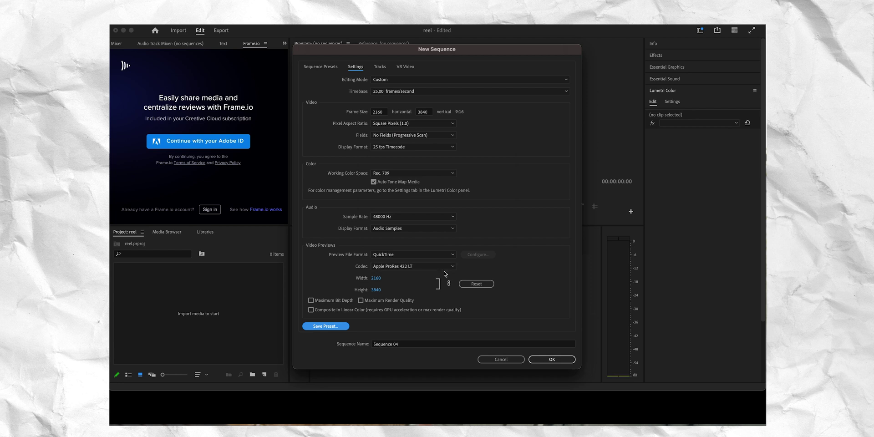
{"action": "left_click", "coordinate": [552, 360]}
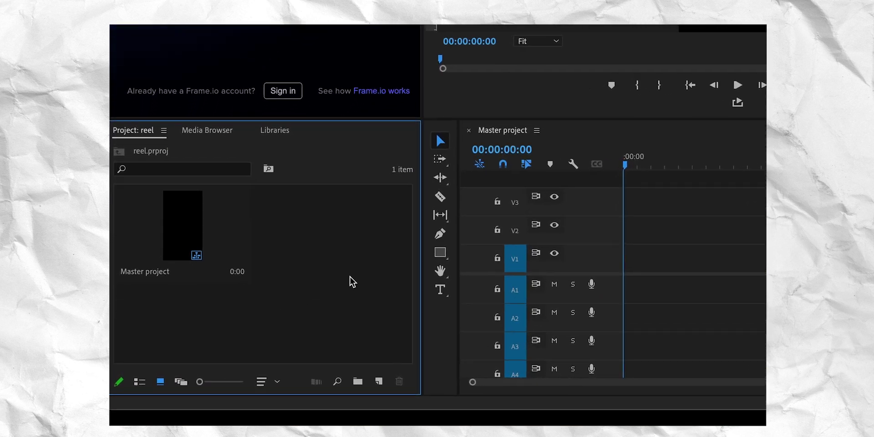
- Add Sequence 06 from IG REELS with a smaller vertical frame size
{"action": "left_click", "coordinate": [423, 383]}
{"action": "left_click", "coordinate": [495, 211]}
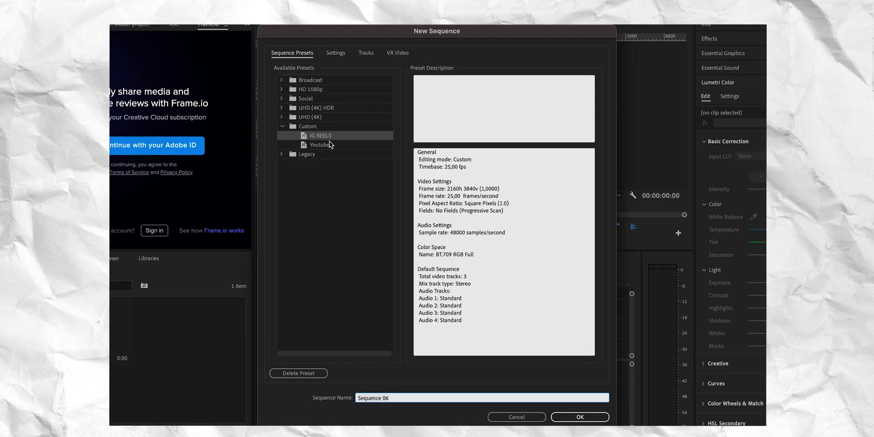
{"action": "left_click", "coordinate": [335, 53]}
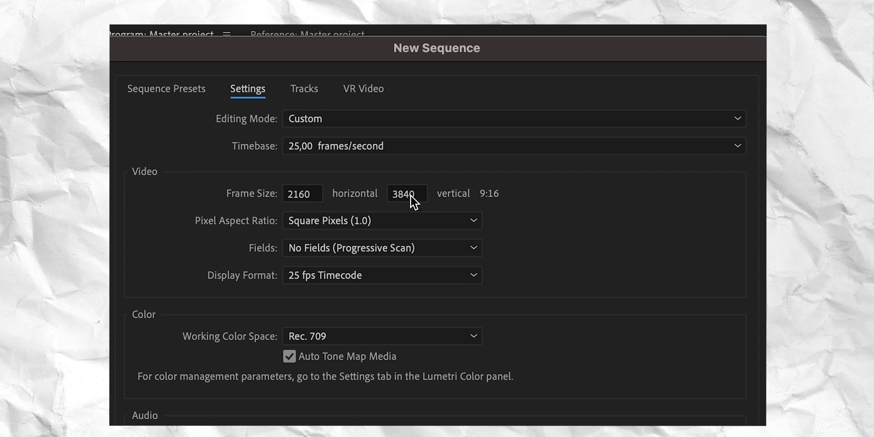
{"action": "left_click", "coordinate": [410, 196]}
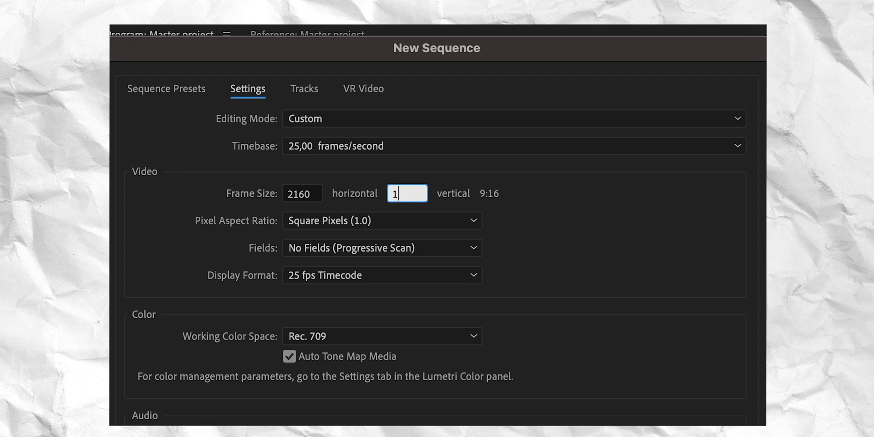
{"action": "left_click", "coordinate": [557, 361]}
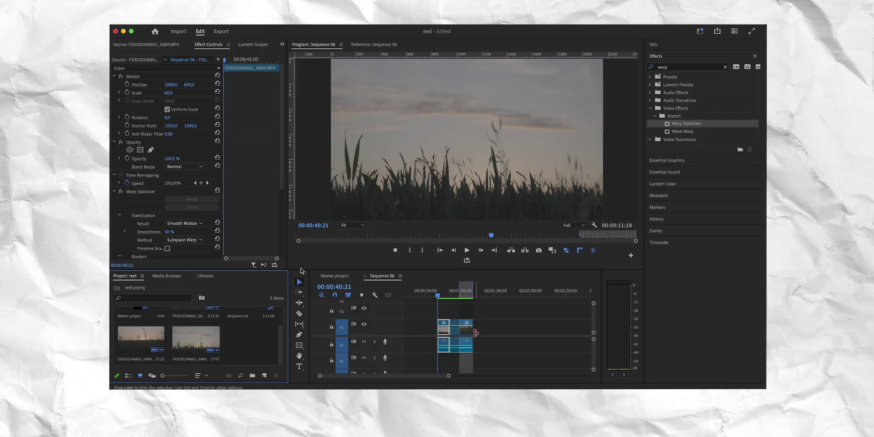
- Create a 2160×1280 adjustment layer and drop it on V2 above the clips at the playhead
{"action": "scroll", "coordinate": [452, 338], "scroll_direction": "up", "scroll_amount": 3}
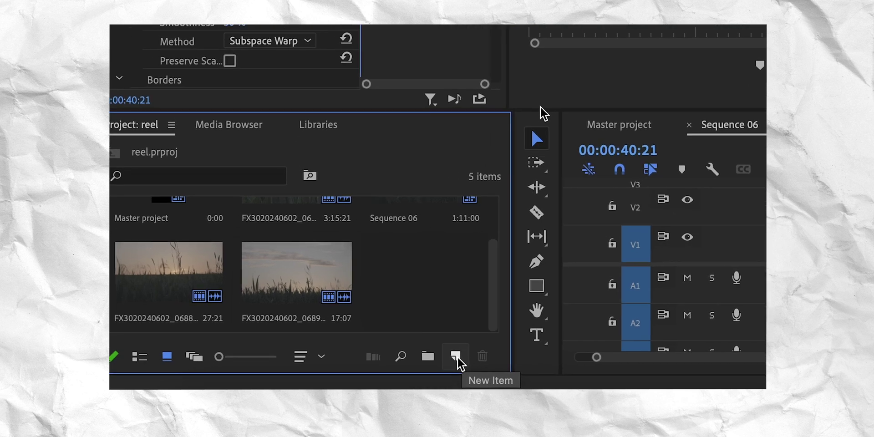
{"action": "left_click", "coordinate": [456, 356]}
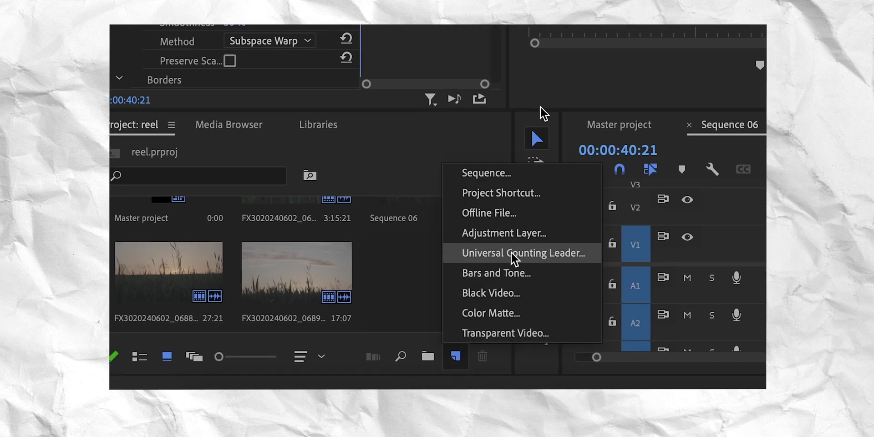
{"action": "left_click", "coordinate": [504, 232]}
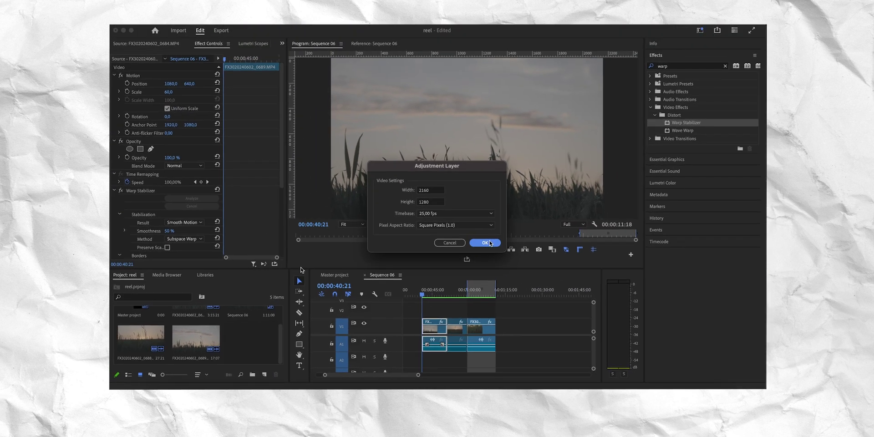
{"action": "left_click", "coordinate": [485, 242]}
{"action": "left_click_drag", "start_coordinate": [262, 346], "coordinate": [457, 316]}
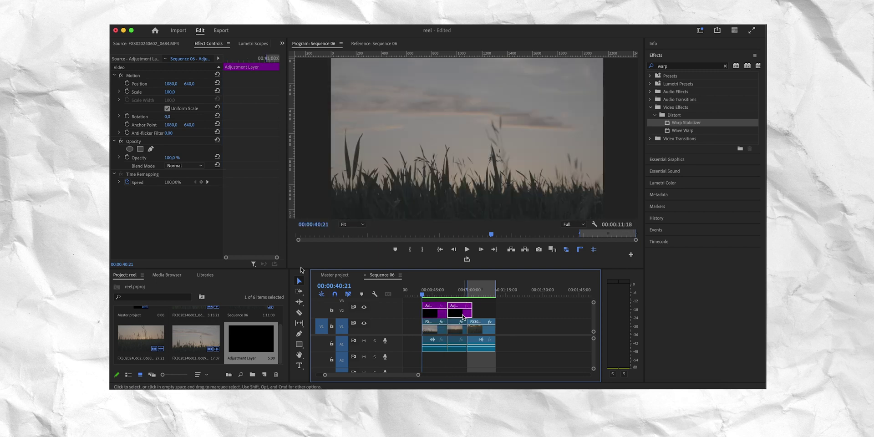
{"action": "left_click", "coordinate": [663, 182]}
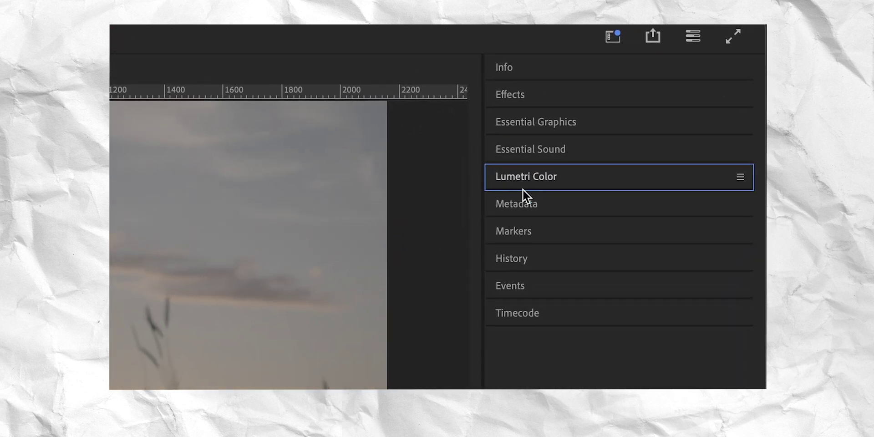
- Extend the adjustment layer across the clips and apply the Technical 2383 Print Film Emulation look at intensity 50
{"action": "left_click", "coordinate": [536, 182]}
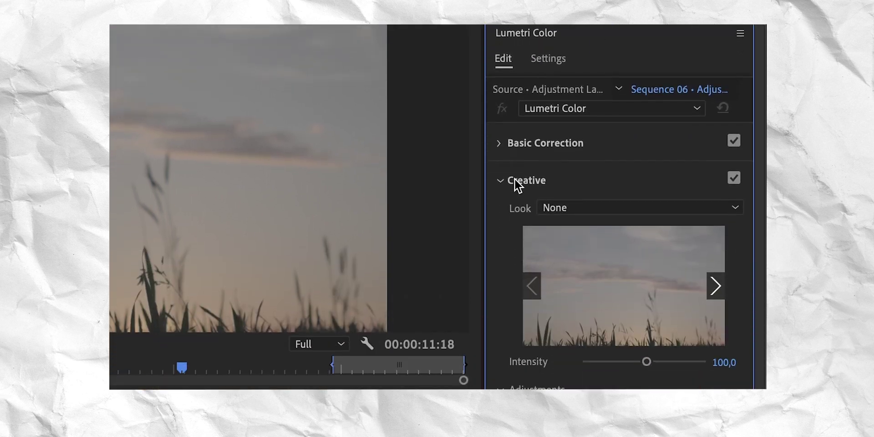
{"action": "left_click", "coordinate": [584, 207]}
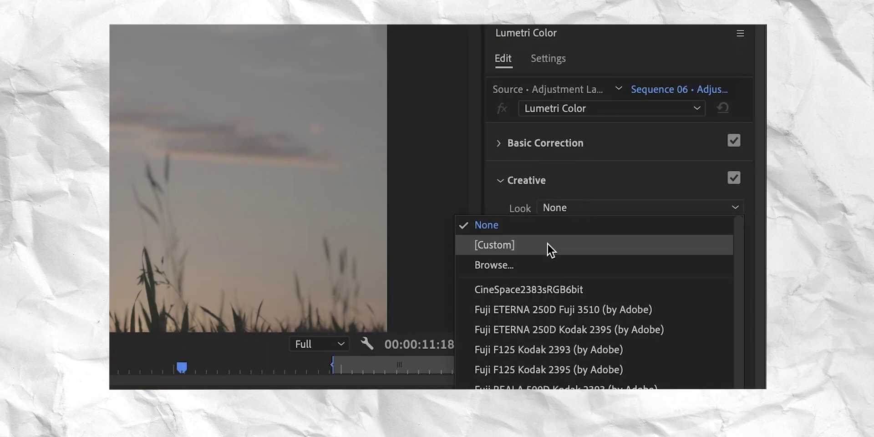
{"action": "left_click", "coordinate": [535, 266]}
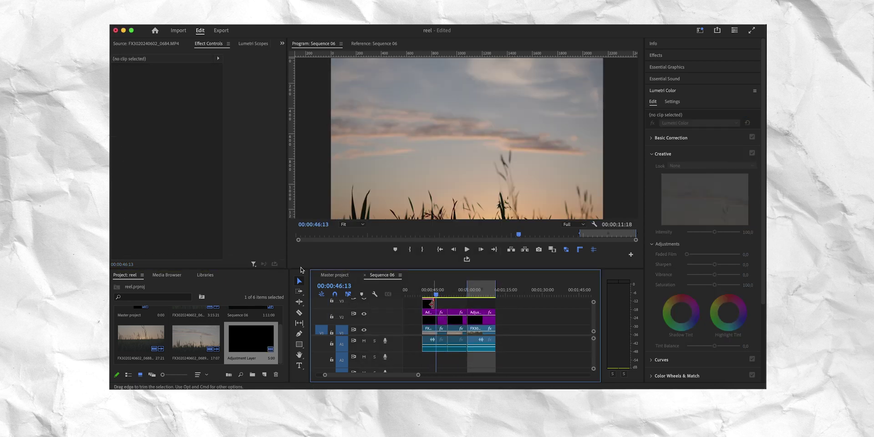
{"action": "left_click_drag", "start_coordinate": [431, 304], "coordinate": [496, 303]}
{"action": "left_click", "coordinate": [712, 166]}
{"action": "left_click", "coordinate": [701, 273]}
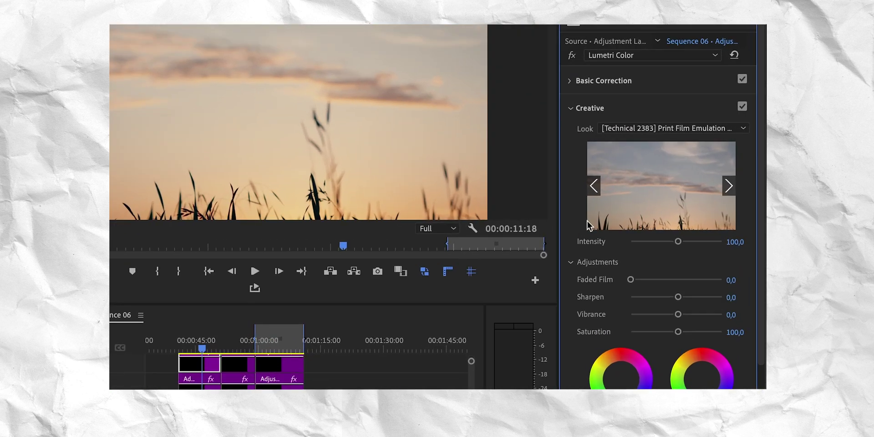
{"action": "left_click", "coordinate": [749, 232]}
{"action": "type", "text": "50"}
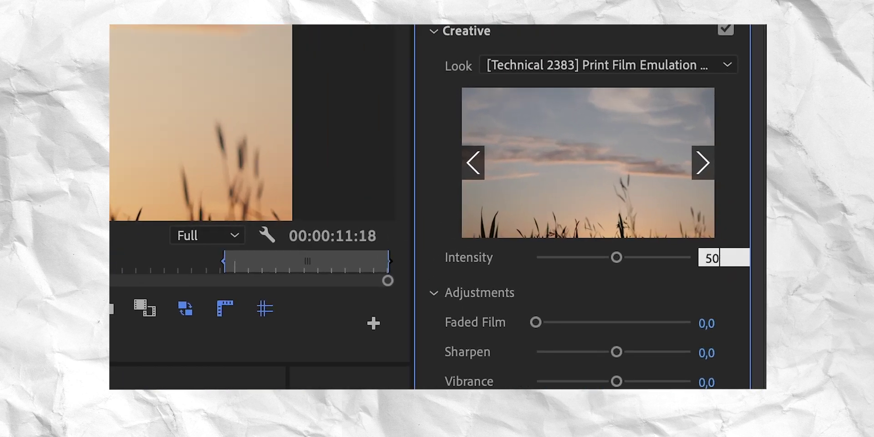
{"action": "key", "text": "Return"}
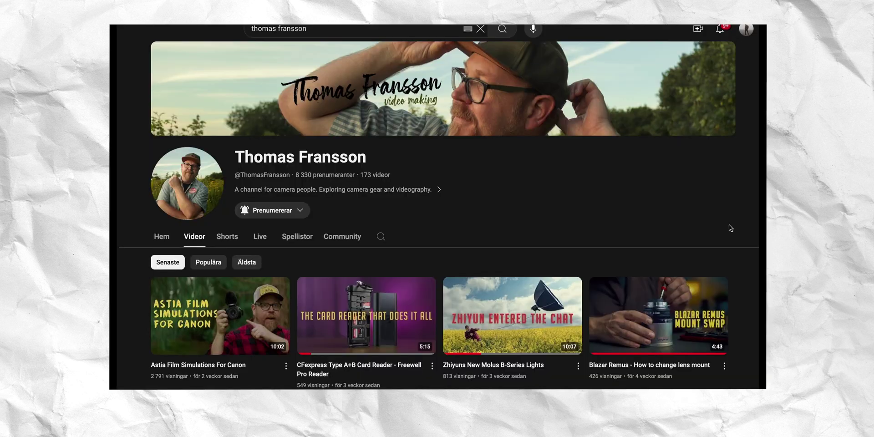
{"action": "scroll", "coordinate": [730, 228], "scroll_direction": "down", "scroll_amount": 20}
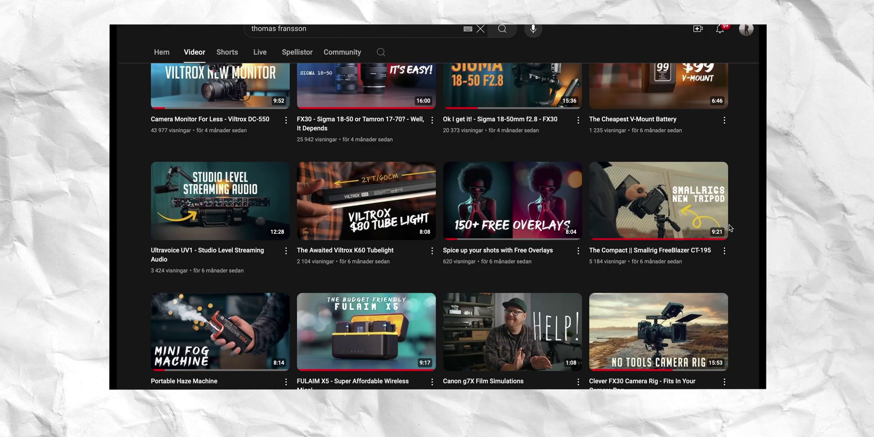
{"action": "scroll", "coordinate": [730, 227], "scroll_direction": "down", "scroll_amount": 5}
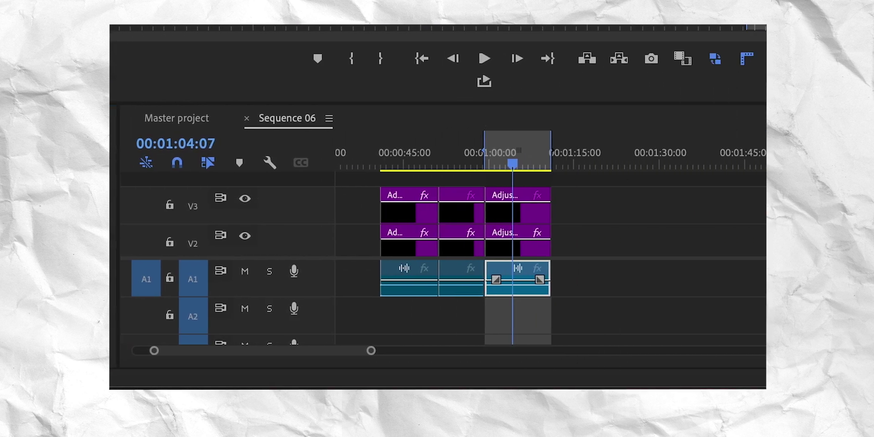
- Place the 35mm grain clip on a new V4 track with Overlay blend mode and 60% opacity
{"action": "left_click_drag", "start_coordinate": [403, 168], "coordinate": [354, 183]}
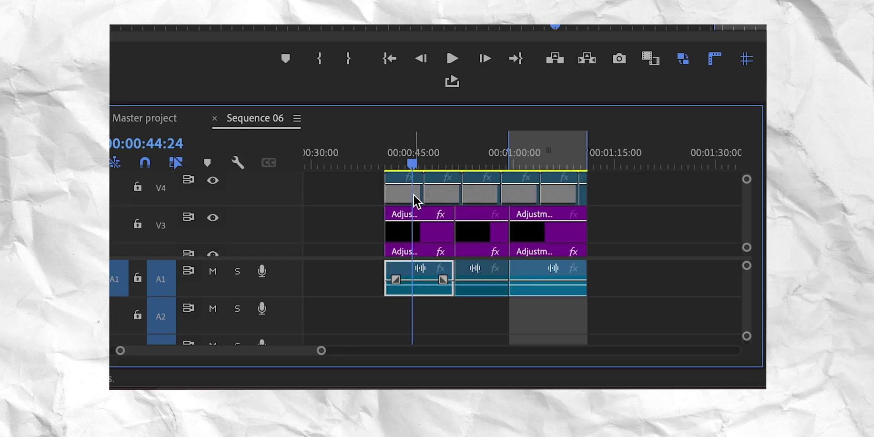
{"action": "left_click", "coordinate": [404, 196]}
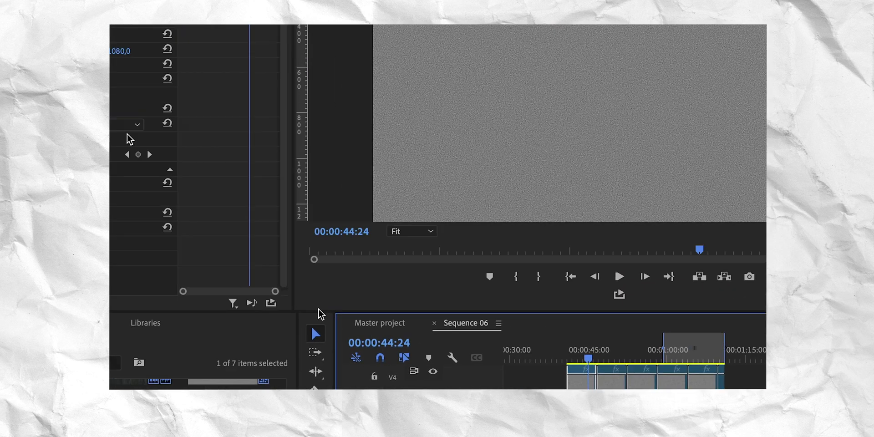
{"action": "left_click", "coordinate": [240, 229]}
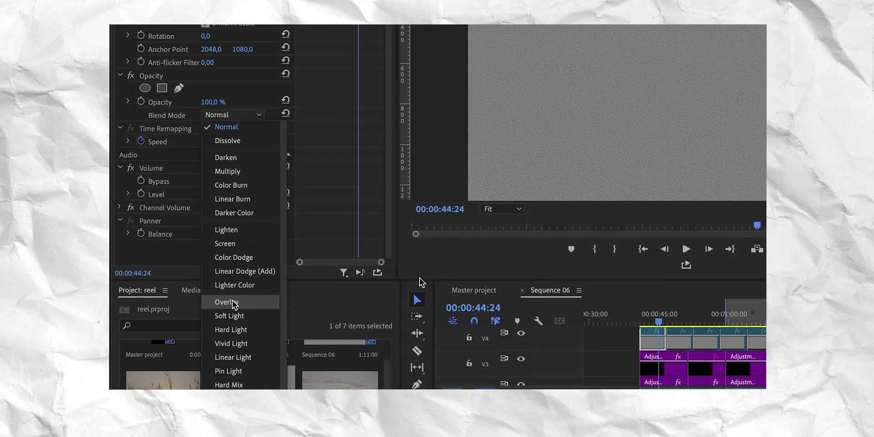
{"action": "left_click", "coordinate": [233, 302]}
{"action": "left_click", "coordinate": [213, 102]}
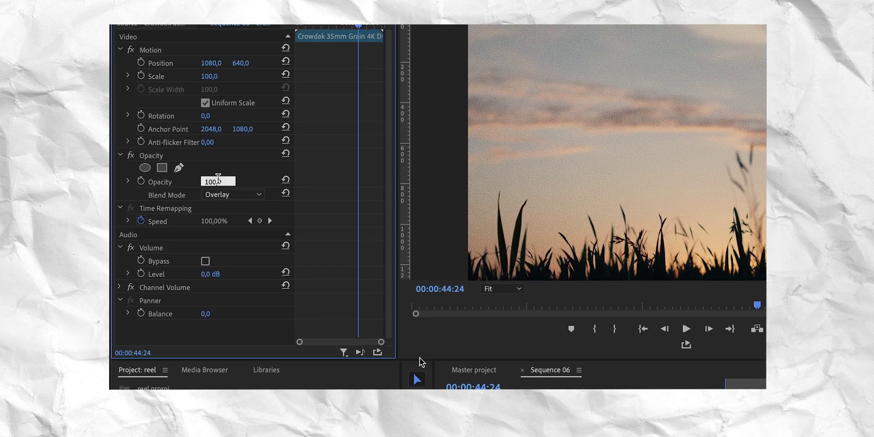
{"action": "type", "text": "60"}
{"action": "key", "text": "Return"}
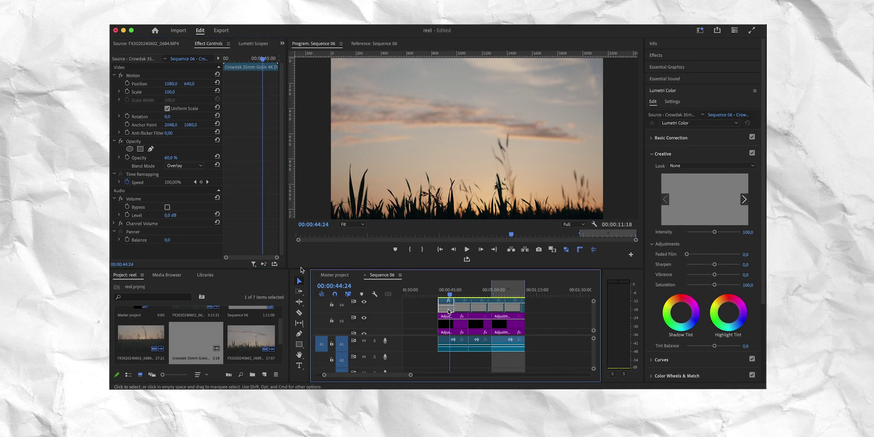
{"action": "left_click", "coordinate": [430, 266]}
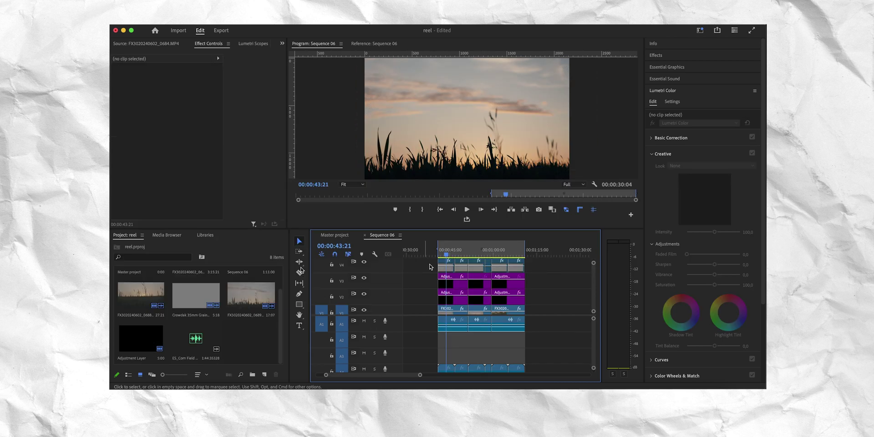
- Nest the first clip's stacked layers into a single named nested sequence
{"action": "left_click_drag", "start_coordinate": [429, 266], "coordinate": [453, 370]}
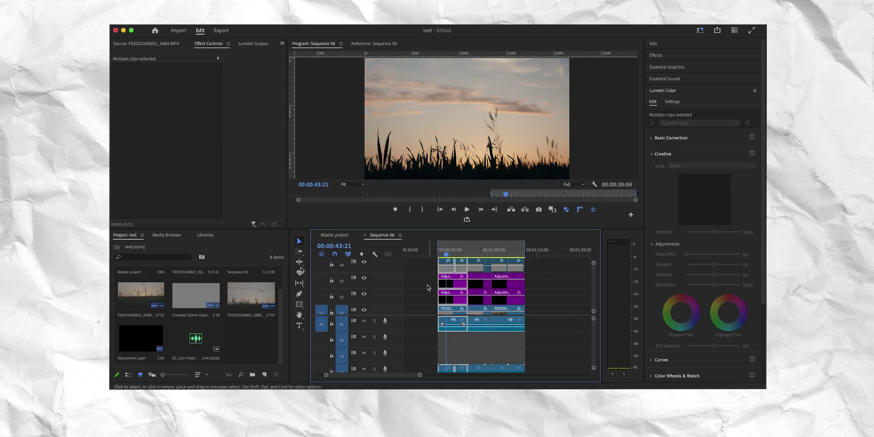
{"action": "right_click", "coordinate": [458, 300]}
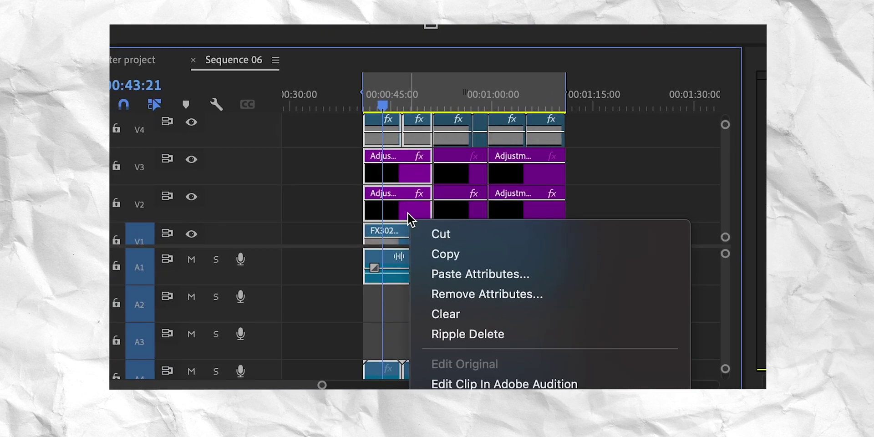
{"action": "scroll", "coordinate": [469, 353], "scroll_direction": "down", "scroll_amount": 5}
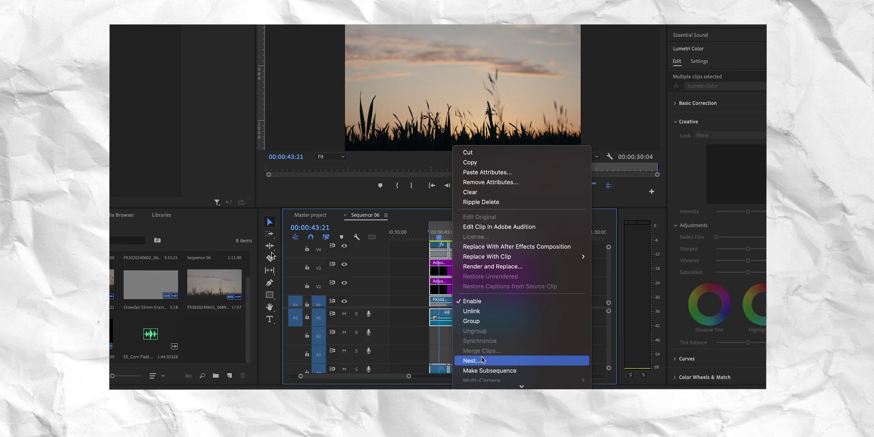
{"action": "left_click", "coordinate": [484, 361]}
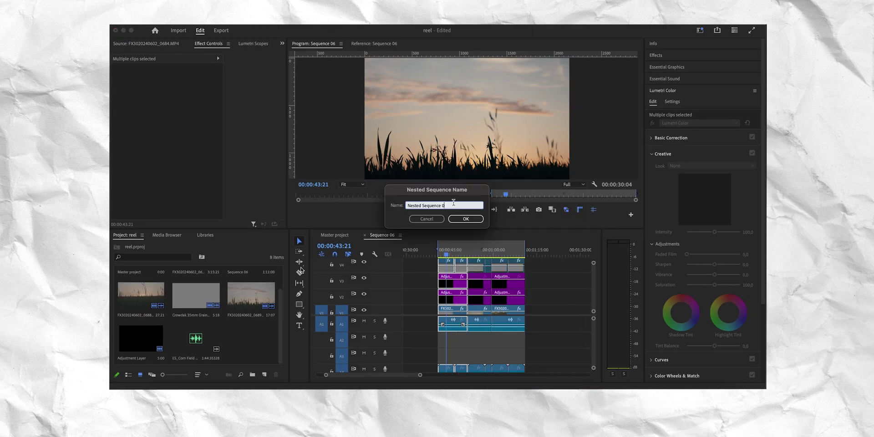
{"action": "type", "text": "N"}
{"action": "key", "text": "Return"}
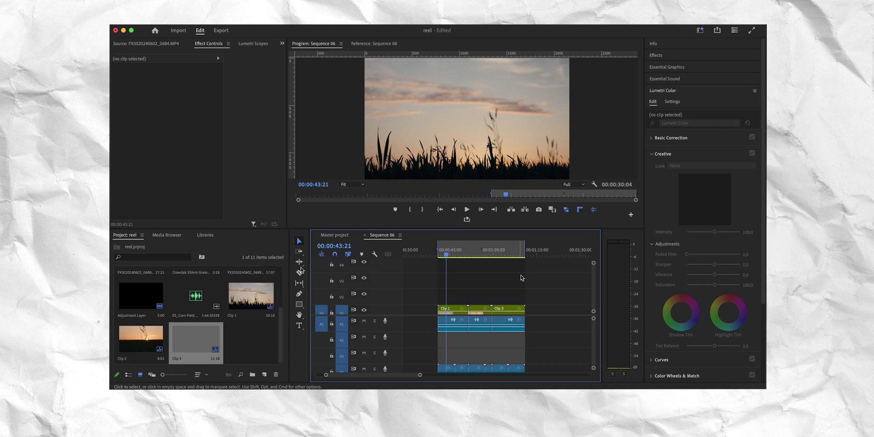
- Bring the nested clips into the Master project sequence and move Clip 3 lower in the frame
{"action": "key", "text": "super+a"}
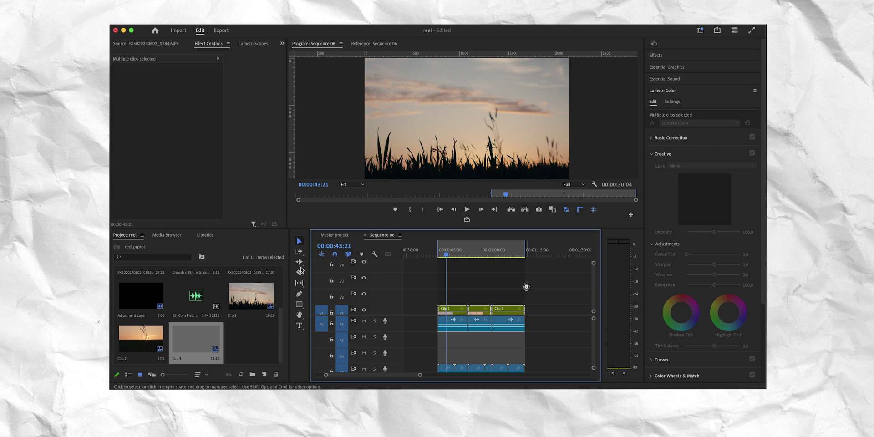
{"action": "key", "text": "shift+["}
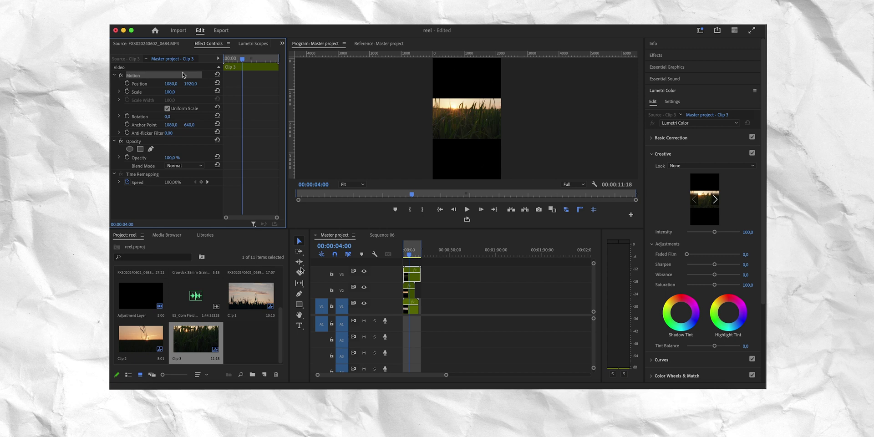
{"action": "left_click", "coordinate": [183, 75]}
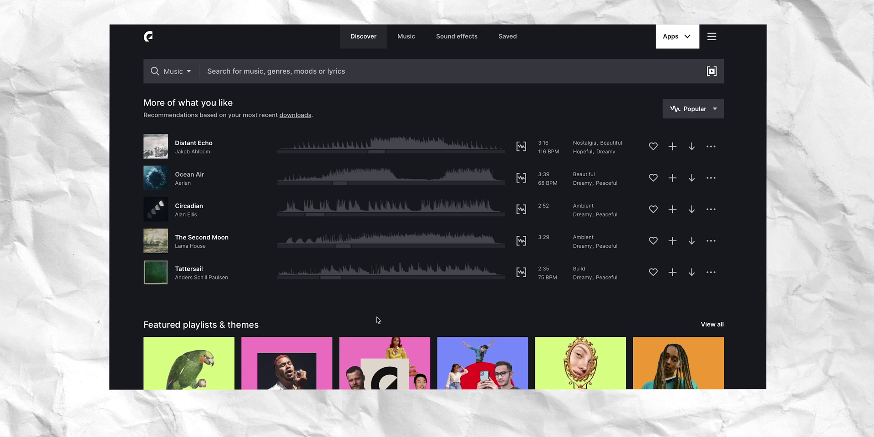
- Search Epidemic Sound's sound effects for 'Fiel' and preview the Field 3 sound
{"action": "left_click", "coordinate": [449, 38]}
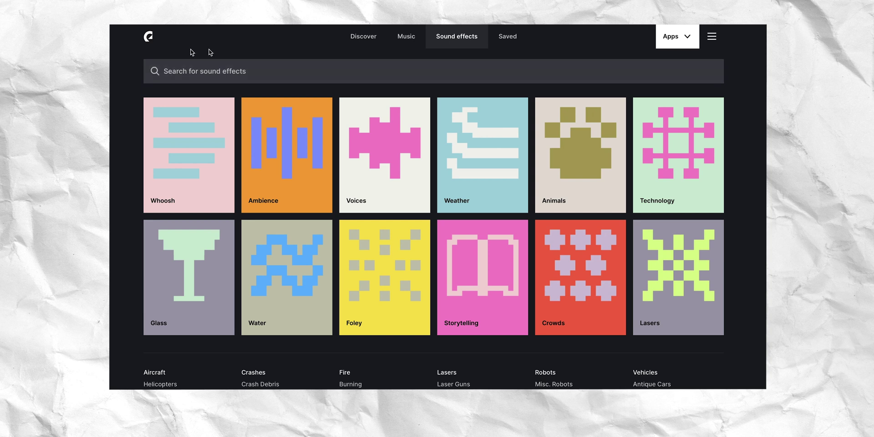
{"action": "left_click", "coordinate": [392, 71]}
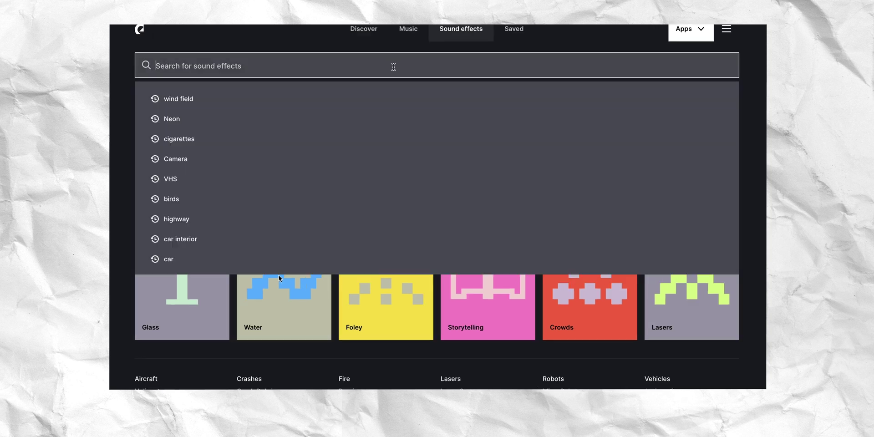
{"action": "type", "text": "Fields"}
{"action": "key", "text": "Return"}
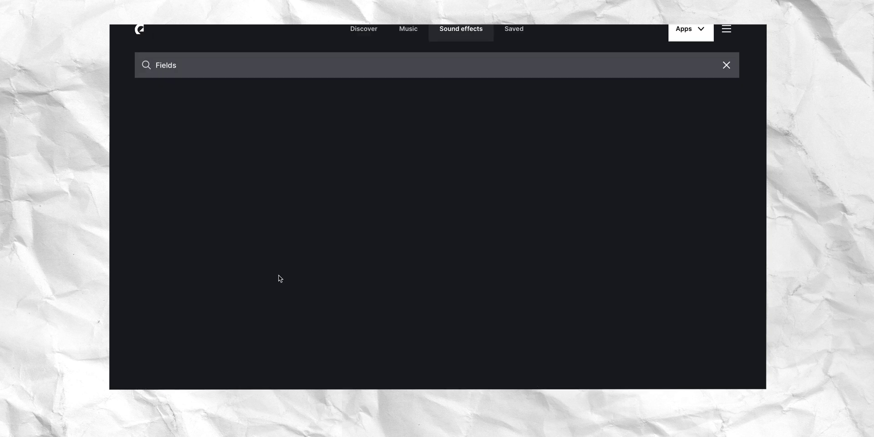
{"action": "scroll", "coordinate": [148, 248], "scroll_direction": "down", "scroll_amount": 2}
{"action": "left_click", "coordinate": [148, 248]}
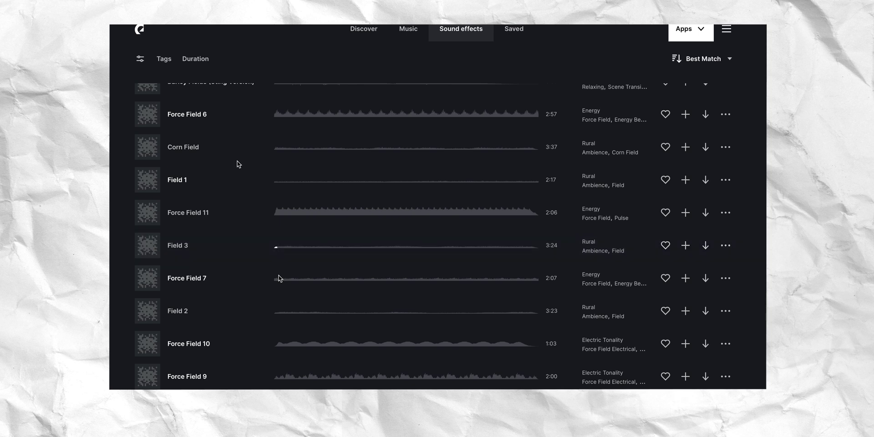
- Search instead for 'corn f' and preview Corn Field Birds Insects
{"action": "scroll", "coordinate": [238, 164], "scroll_direction": "up", "scroll_amount": 2}
{"action": "left_click", "coordinate": [209, 69]}
{"action": "key", "text": "BackSpace"}
{"action": "key", "text": "BackSpace"}
{"action": "key", "text": "BackSpace"}
{"action": "key", "text": "BackSpace"}
{"action": "key", "text": "BackSpace"}
{"action": "key", "text": "BackSpace"}
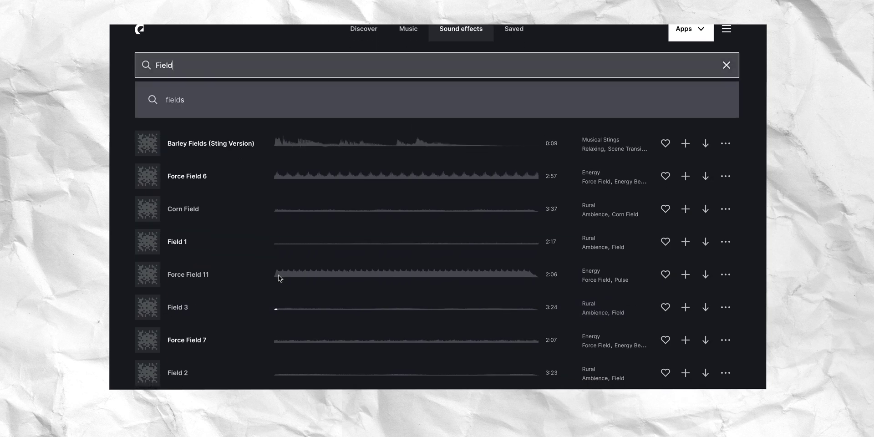
{"action": "type", "text": "corn f"}
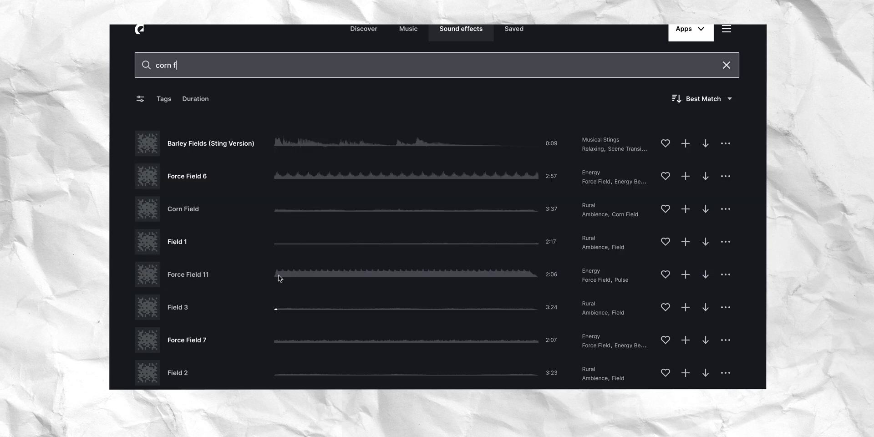
{"action": "key", "text": "Return"}
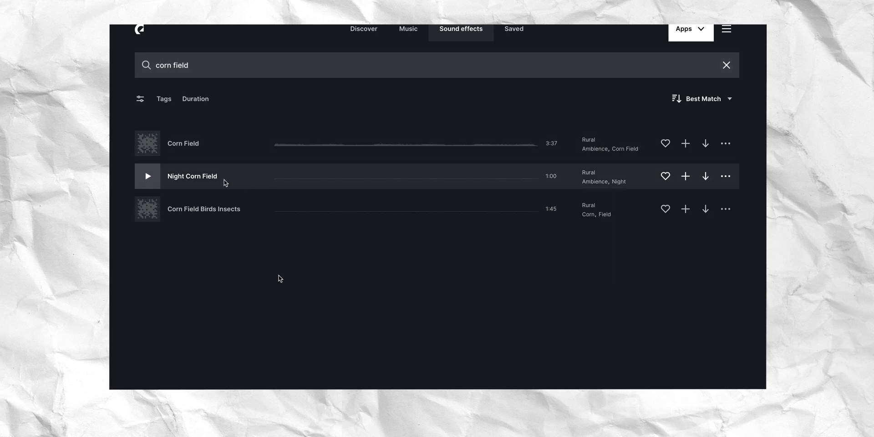
{"action": "left_click", "coordinate": [150, 215]}
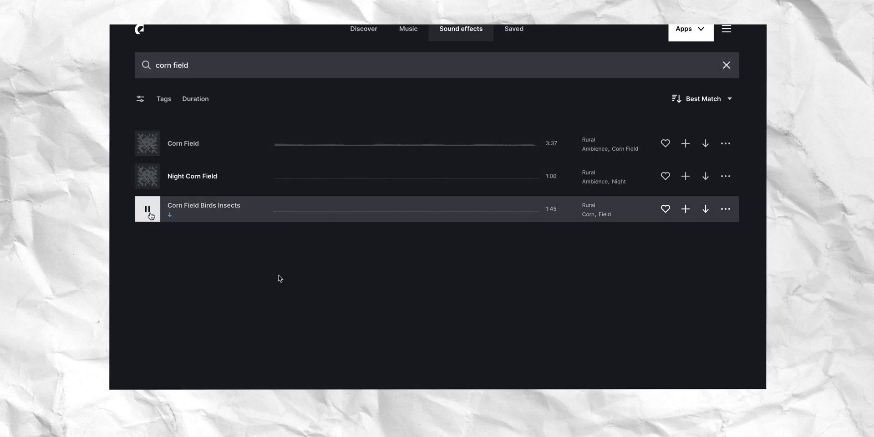